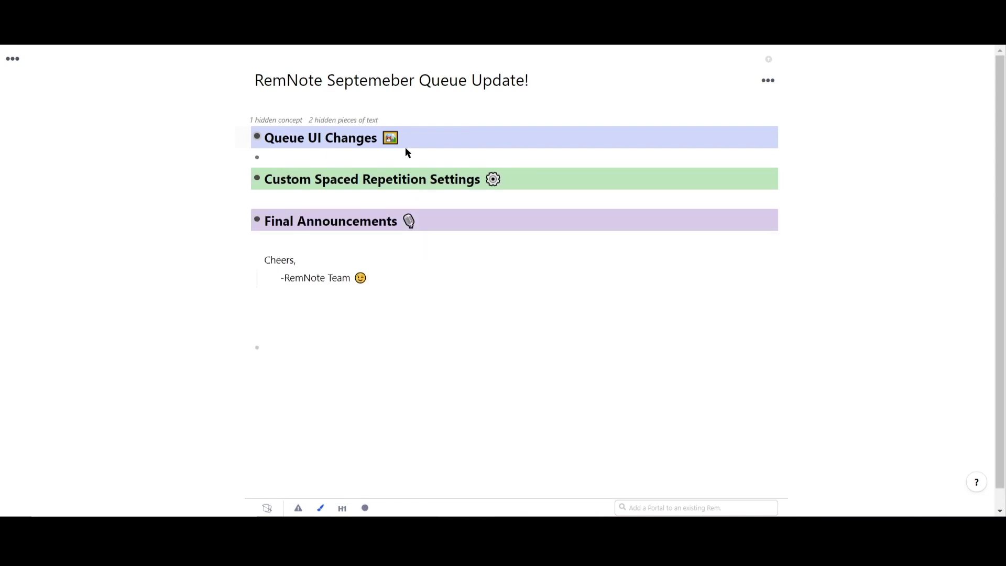
Step: Expand Queue UI Changes to show New Options, View Meta Data, Visual Indicators and Mobile Swiping
{"action": "left_click", "coordinate": [428, 139]}
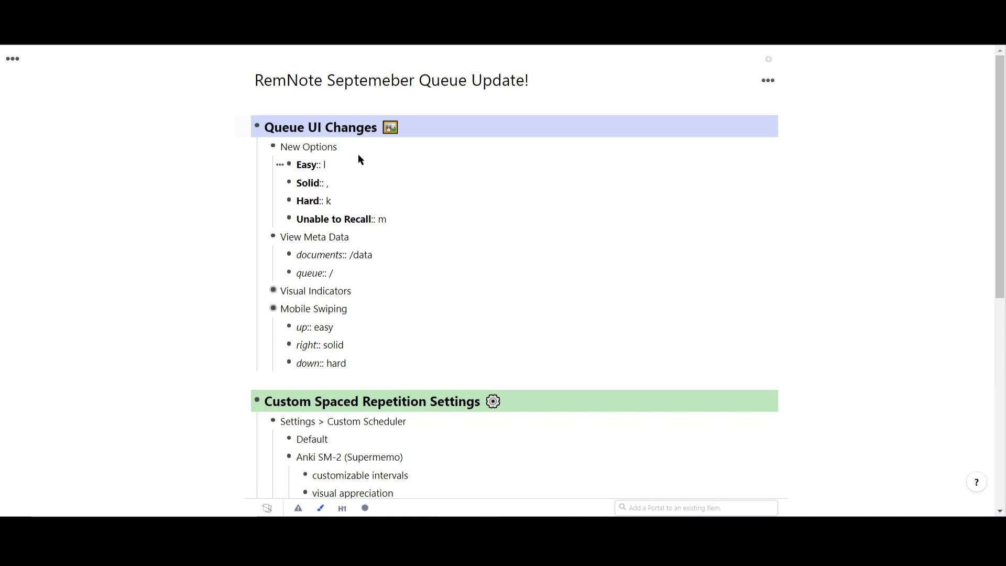
{"action": "left_click", "coordinate": [769, 82]}
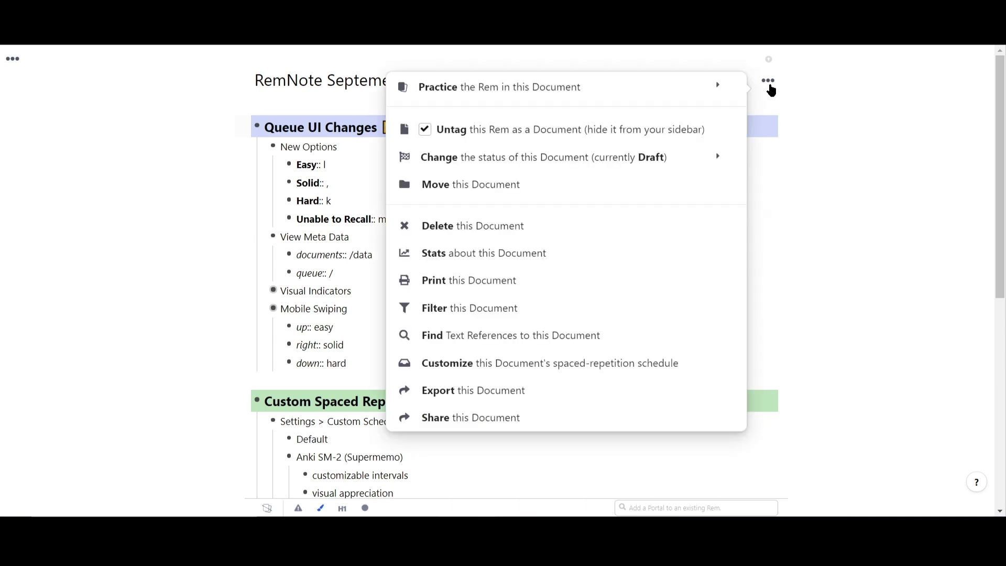
{"action": "left_click", "coordinate": [678, 85]}
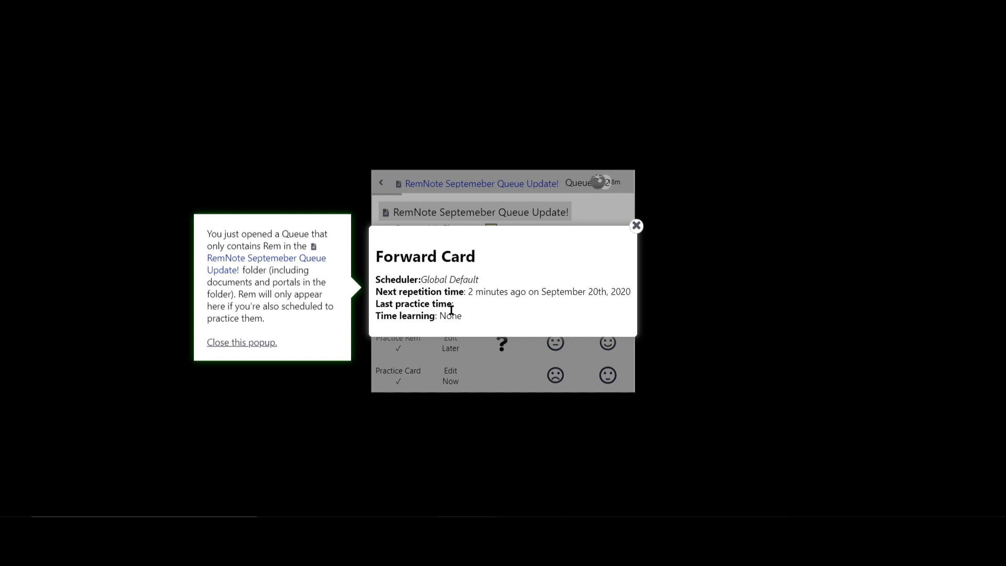
Step: Leave the practice queue and open the metadata page for the documents:: /data note
{"action": "left_click", "coordinate": [636, 226]}
{"action": "key", "text": "Escape"}
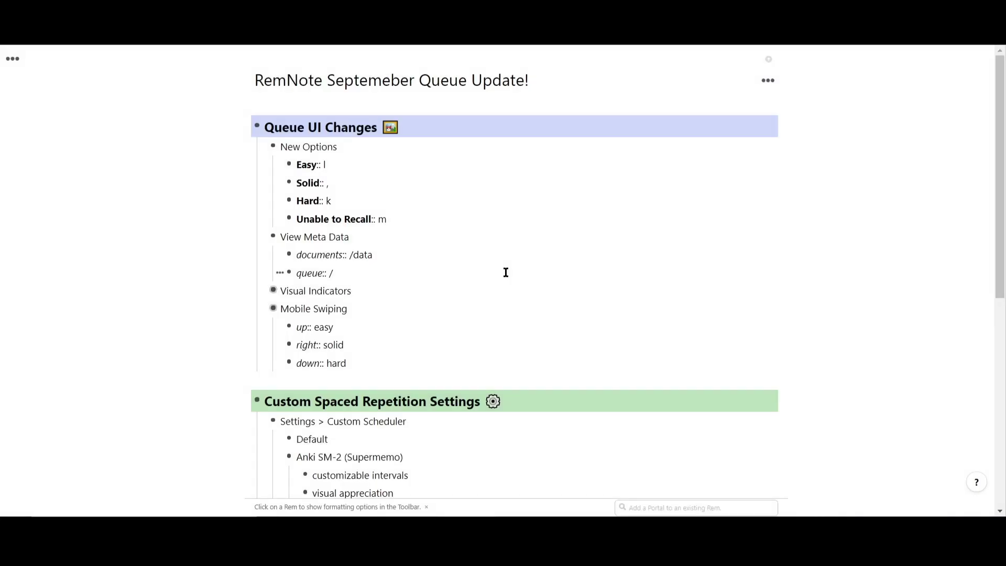
{"action": "left_click", "coordinate": [395, 258]}
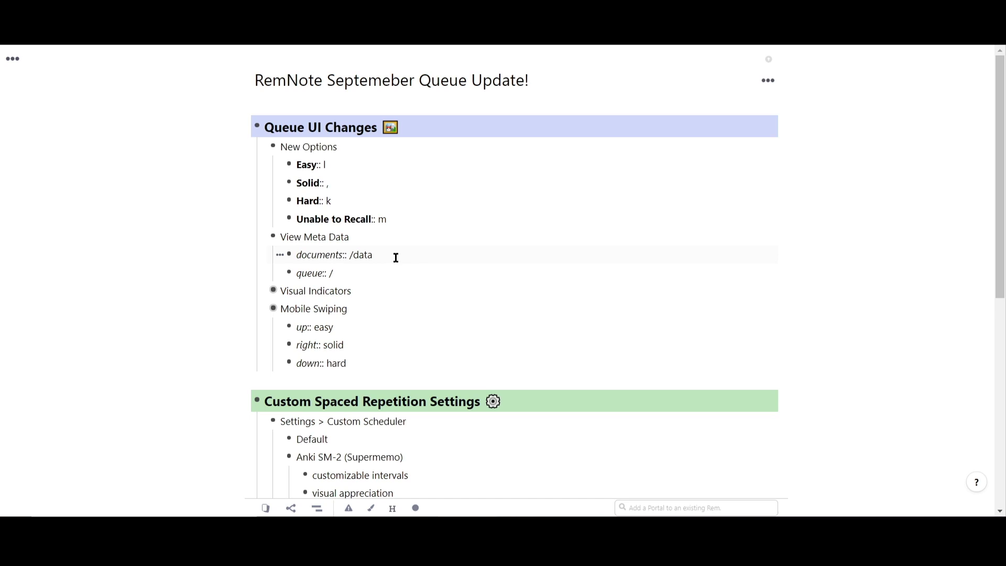
{"action": "type", "text": "/data"}
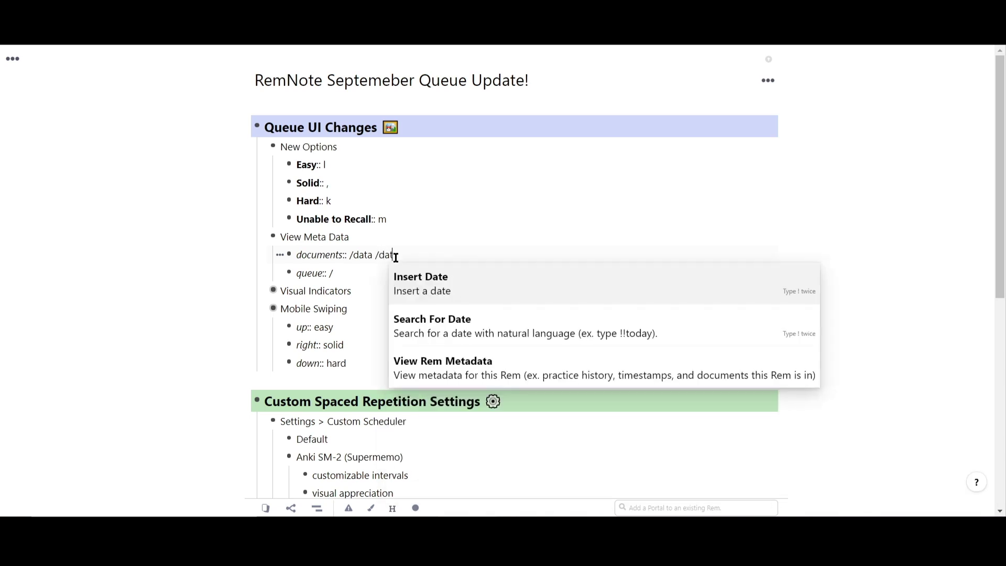
{"action": "key", "text": "Return"}
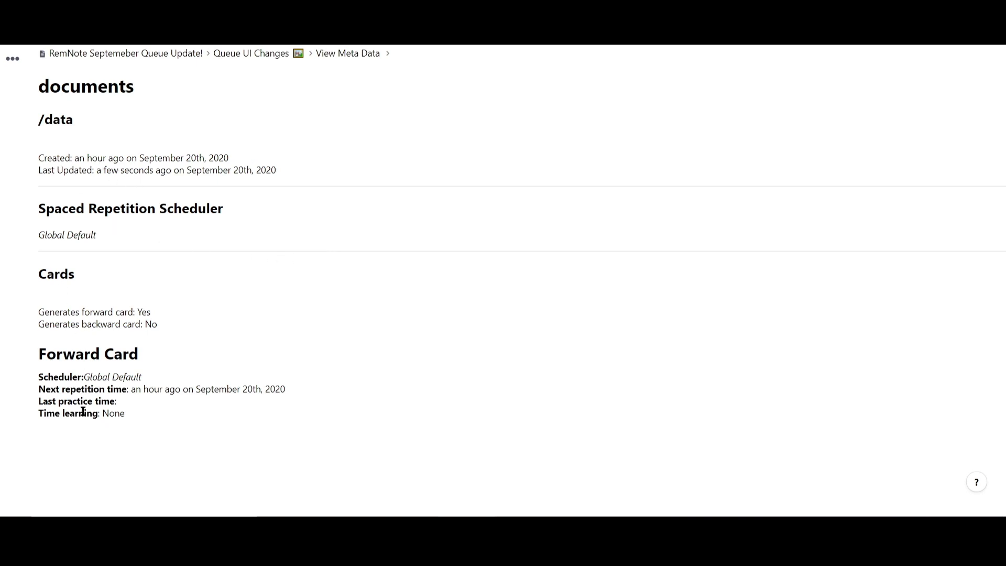
Step: Highlight the Last practice time and Time learning: None lines on the metadata page
{"action": "triple_click", "coordinate": [58, 401]}
{"action": "left_click", "coordinate": [58, 401]}
{"action": "triple_click", "coordinate": [47, 413]}
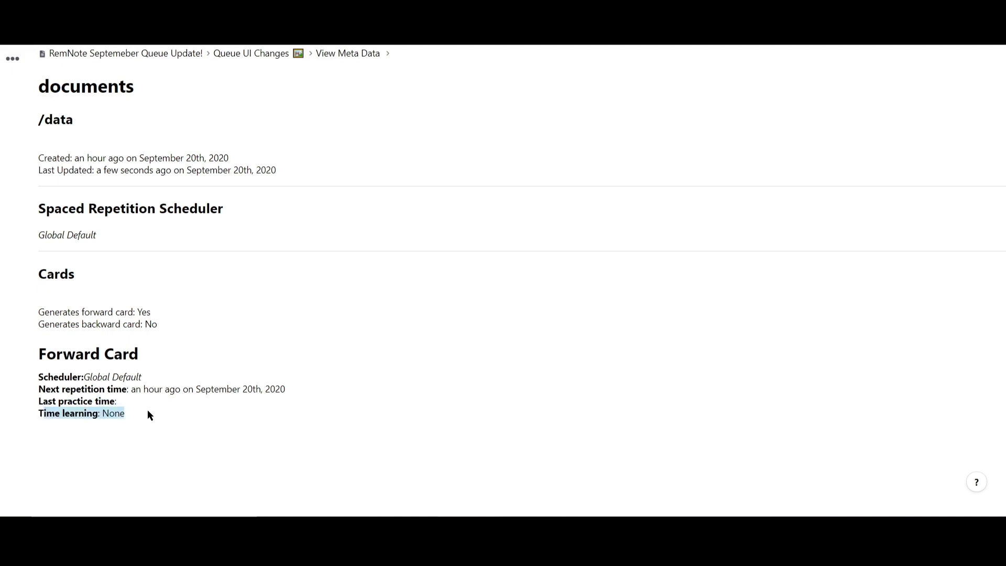
{"action": "left_click", "coordinate": [147, 410]}
Step: Expand Visual Indicators, enable Interval Indicators under Settings > Queue > Visual, then start practicing
{"action": "key", "text": "Escape"}
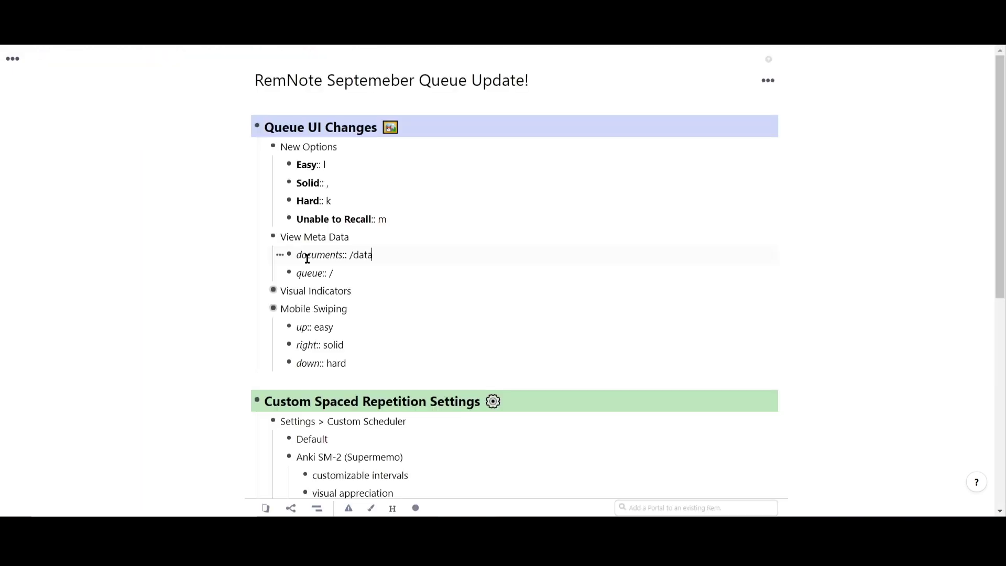
{"action": "left_click", "coordinate": [262, 290]}
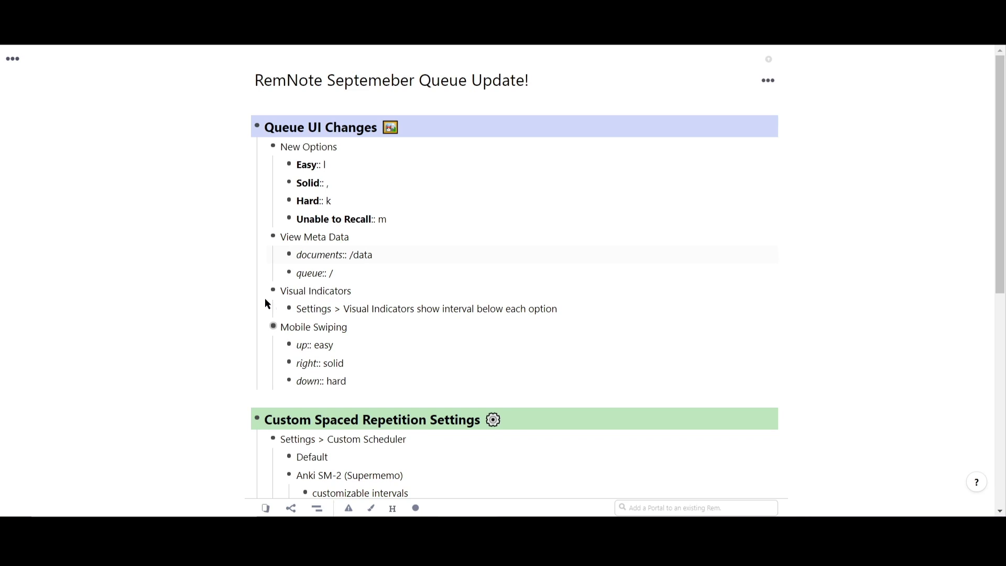
{"action": "mouse_move", "coordinate": [17, 219]}
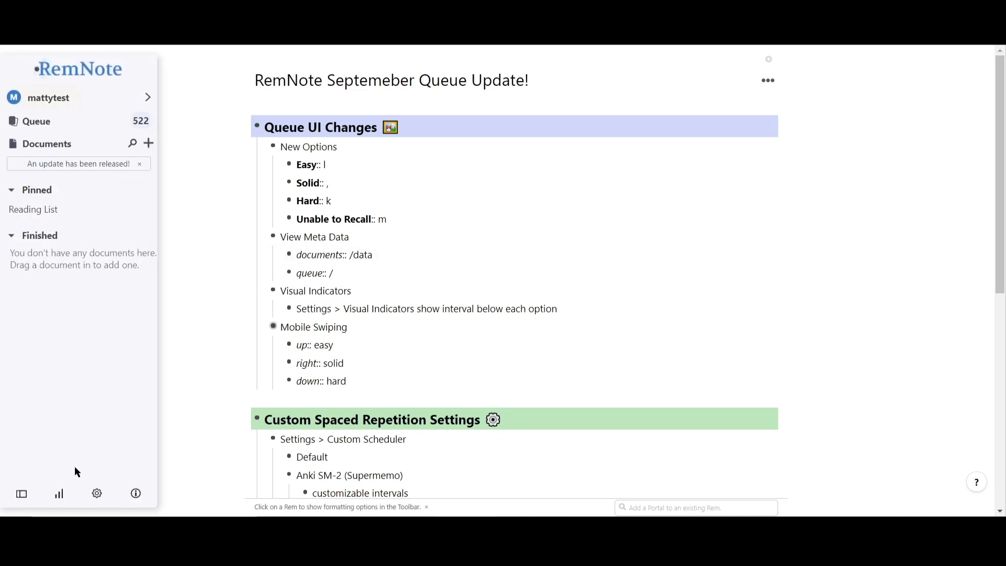
{"action": "left_click", "coordinate": [99, 495]}
{"action": "left_click", "coordinate": [349, 158]}
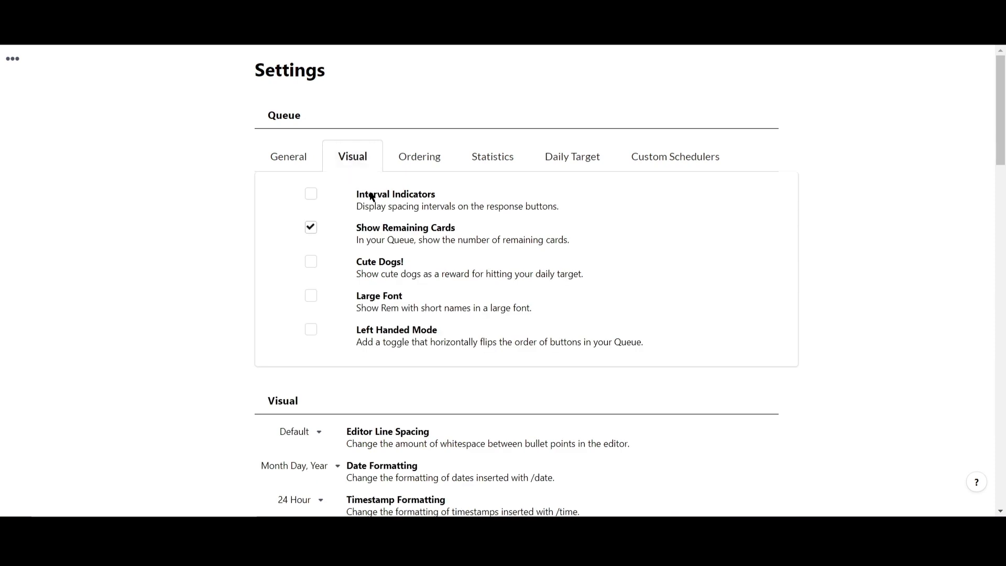
{"action": "left_click_drag", "start_coordinate": [396, 195], "coordinate": [428, 195]}
{"action": "left_click", "coordinate": [311, 194]}
{"action": "left_click", "coordinate": [52, 123]}
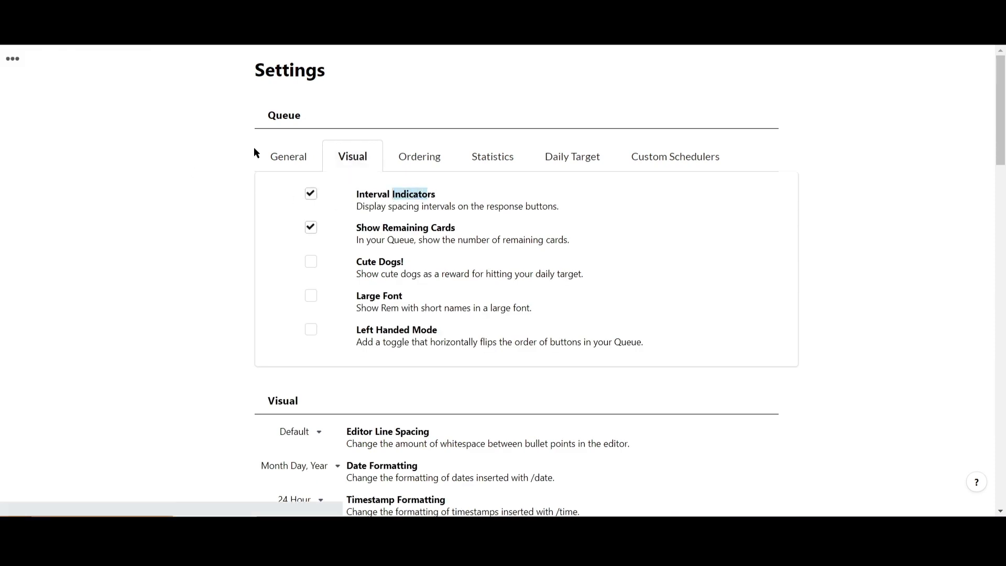
{"action": "left_click", "coordinate": [768, 80]}
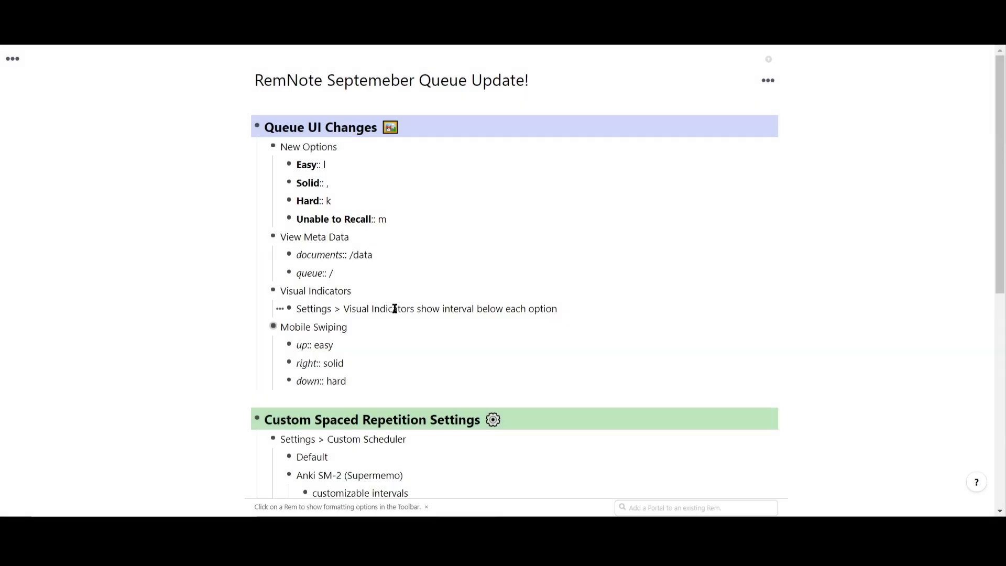
Step: Add 'left:: unable to recall' under Mobile Swiping, after up:: easy, right:: solid and down:: hard
{"action": "left_click", "coordinate": [353, 326]}
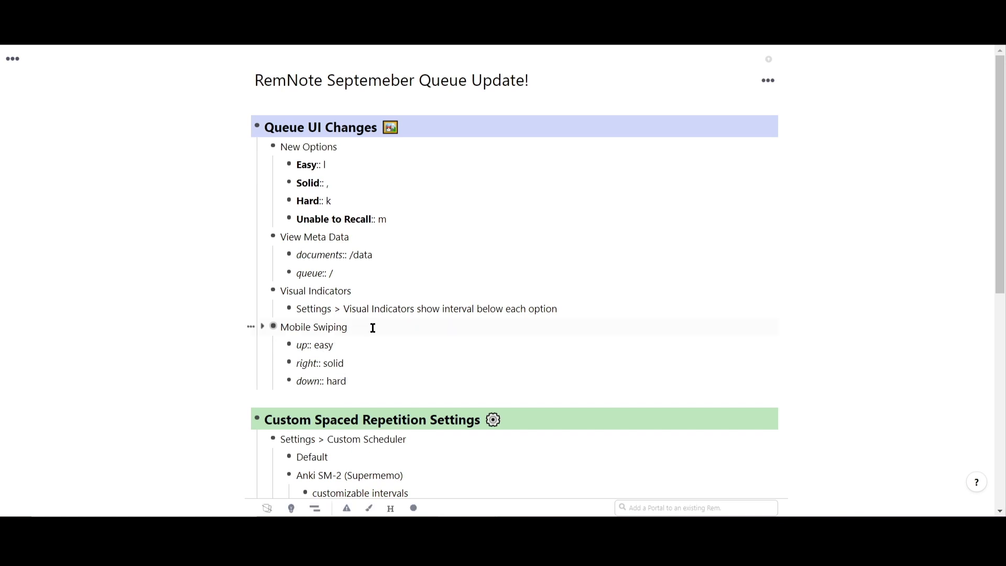
{"action": "left_click", "coordinate": [358, 360]}
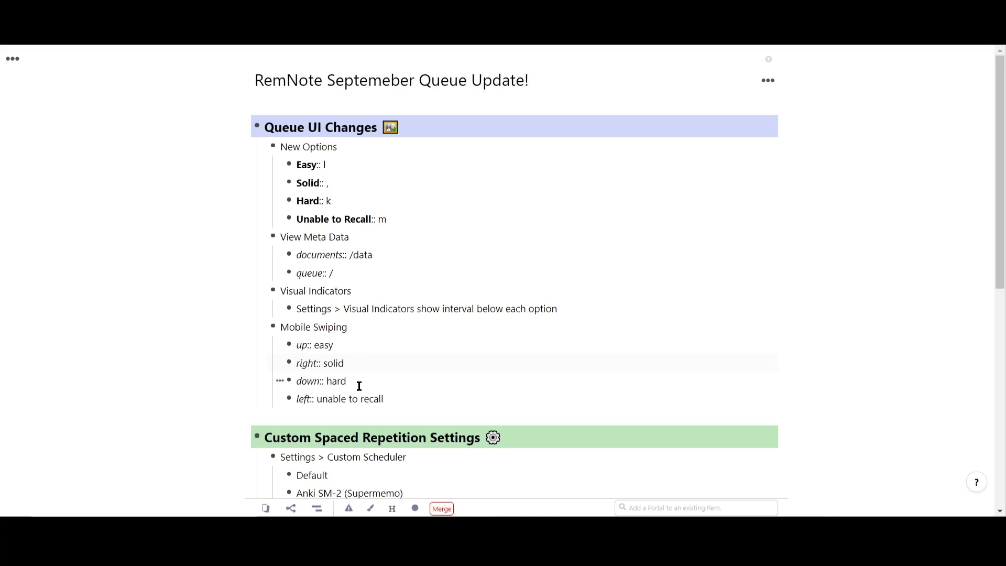
{"action": "left_click", "coordinate": [363, 379]}
{"action": "left_click", "coordinate": [407, 398]}
{"action": "key", "text": "BackSpace"}
{"action": "scroll", "coordinate": [419, 327], "scroll_direction": "down", "scroll_amount": 5}
{"action": "scroll", "coordinate": [427, 325], "scroll_direction": "up", "scroll_amount": 1}
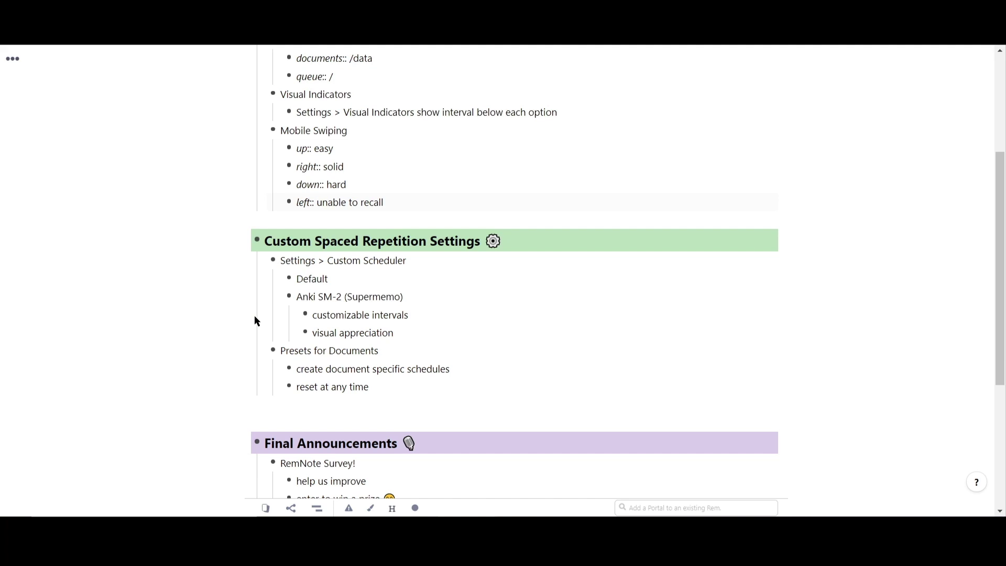
Step: Open Settings > Custom Schedulers and review the Global Default Scheduler's example intervals, like Solid's 24 hours
{"action": "left_click", "coordinate": [6, 348]}
{"action": "mouse_move", "coordinate": [16, 448]}
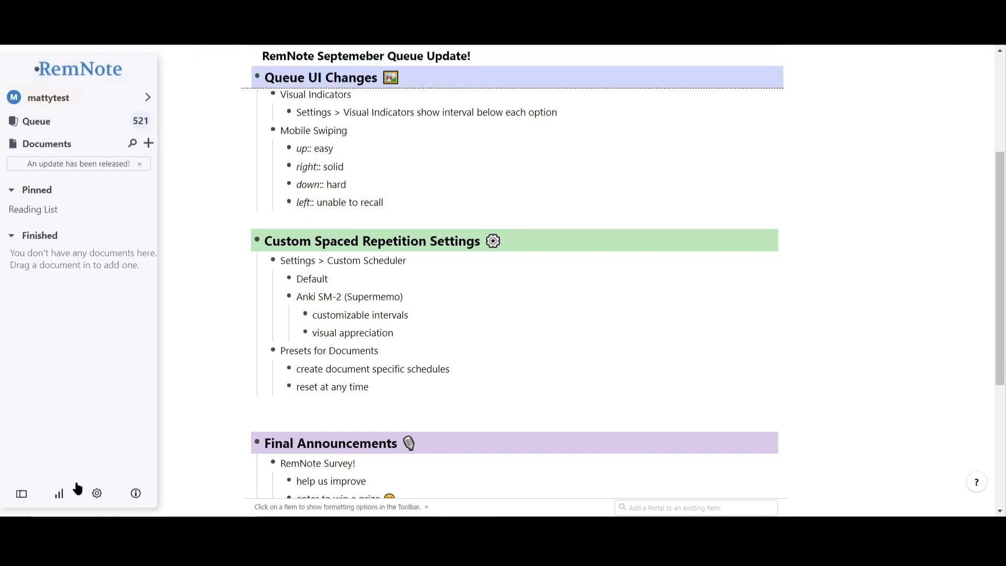
{"action": "left_click", "coordinate": [91, 492]}
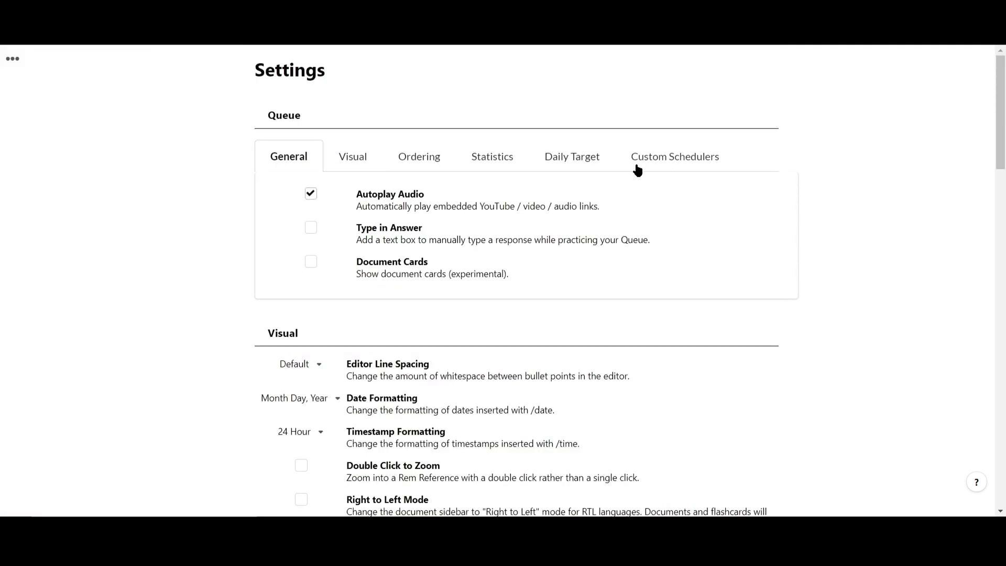
{"action": "left_click", "coordinate": [679, 161]}
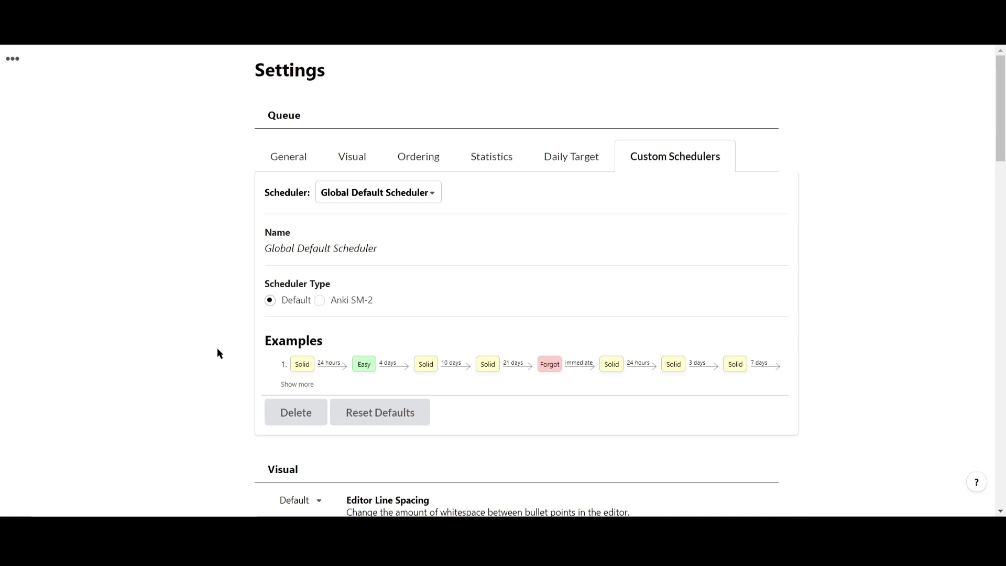
{"action": "scroll", "coordinate": [218, 353], "scroll_direction": "down", "scroll_amount": 1}
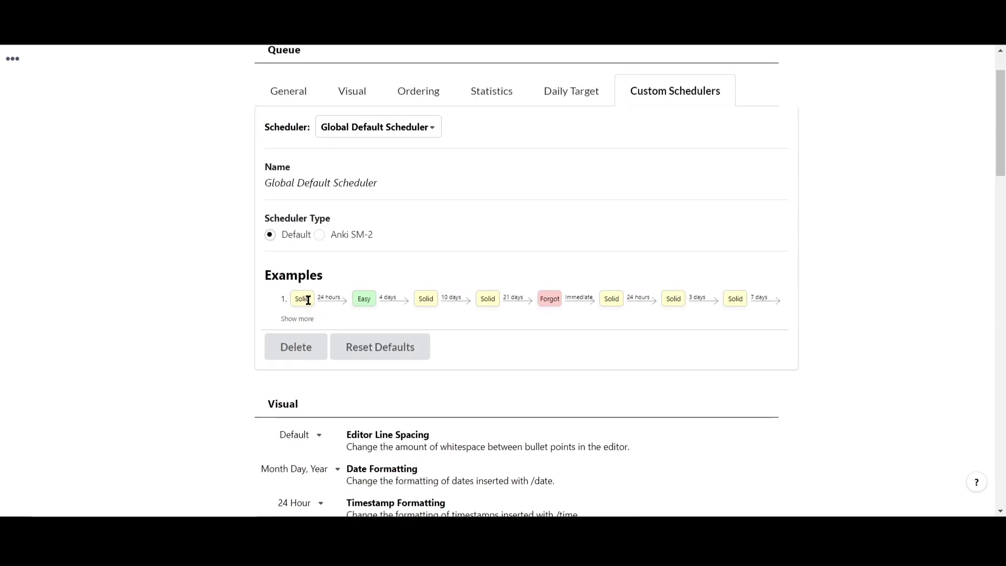
{"action": "left_click_drag", "start_coordinate": [318, 298], "coordinate": [339, 298]}
{"action": "left_click", "coordinate": [334, 304]}
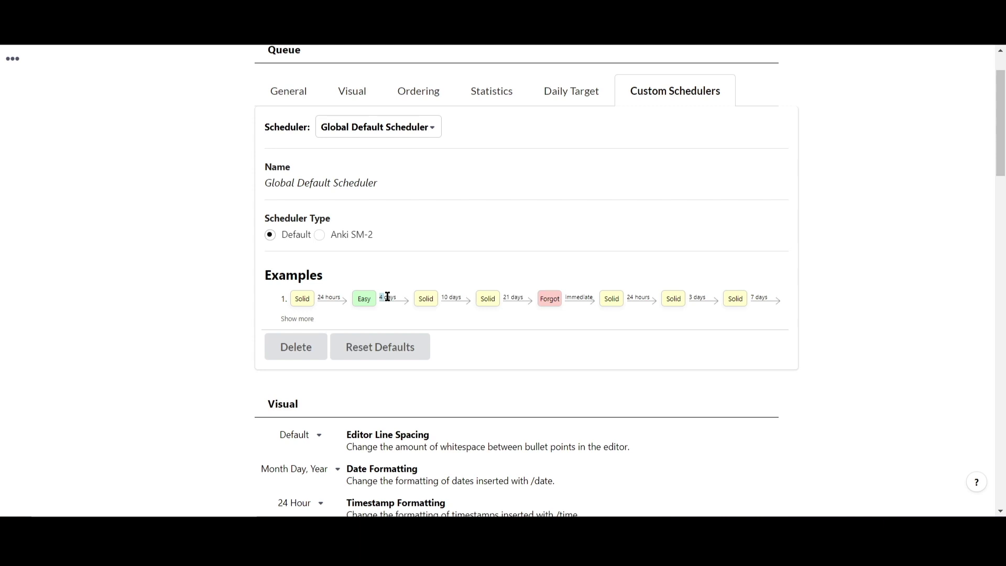
Step: Expand the Examples to show all five review sequences and scroll through them
{"action": "left_click", "coordinate": [310, 320]}
{"action": "scroll", "coordinate": [356, 317], "scroll_direction": "down", "scroll_amount": 1}
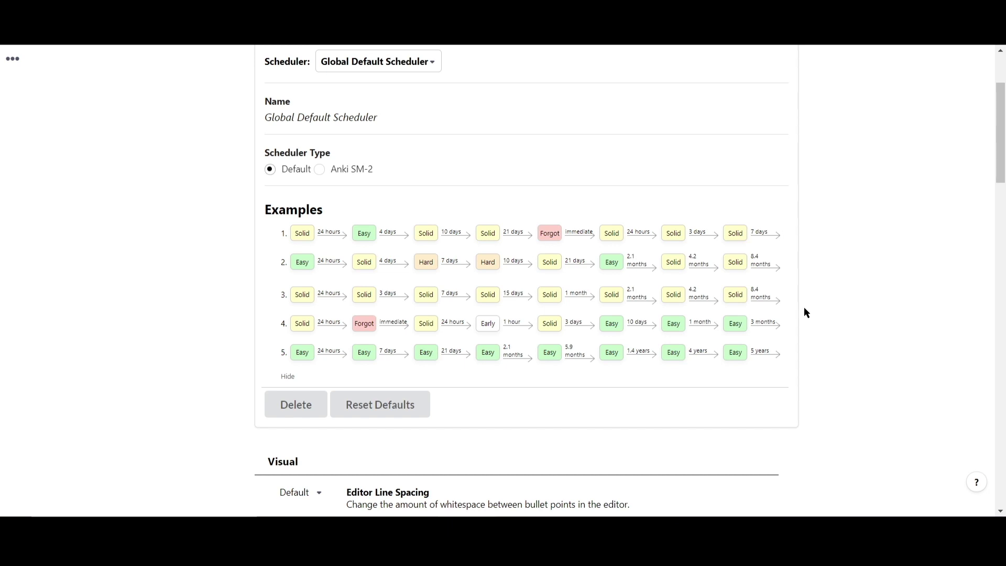
{"action": "scroll", "coordinate": [806, 308], "scroll_direction": "up", "scroll_amount": 1}
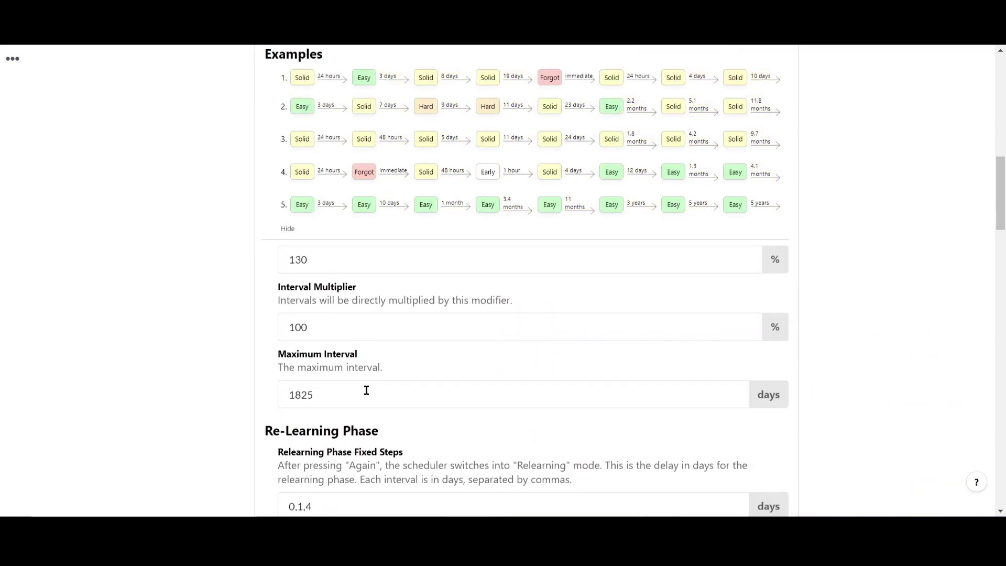
{"action": "scroll", "coordinate": [378, 413], "scroll_direction": "down", "scroll_amount": 3}
{"action": "scroll", "coordinate": [379, 410], "scroll_direction": "up", "scroll_amount": 10}
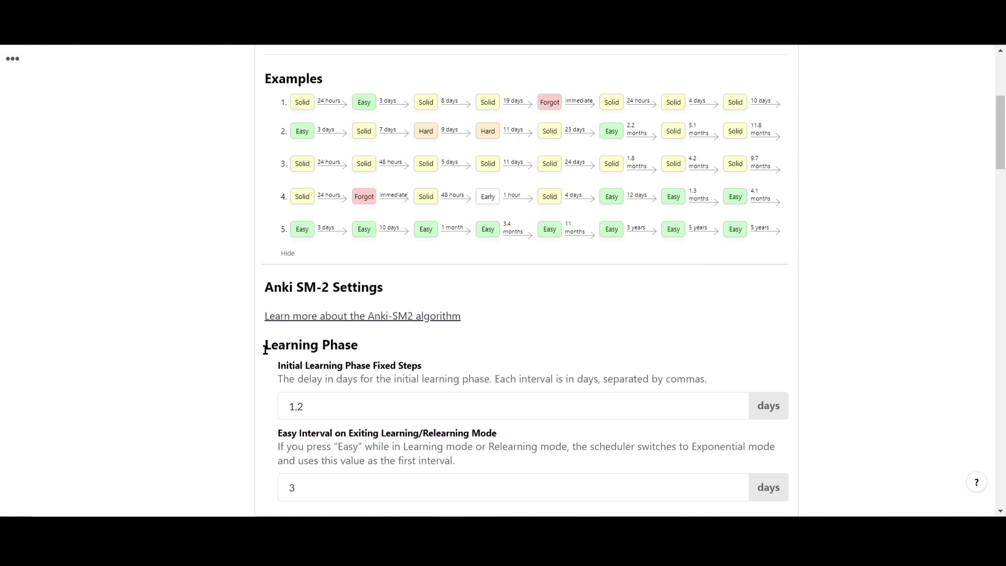
{"action": "left_click_drag", "start_coordinate": [264, 346], "coordinate": [338, 346]}
{"action": "left_click", "coordinate": [302, 381]}
{"action": "left_click", "coordinate": [294, 406]}
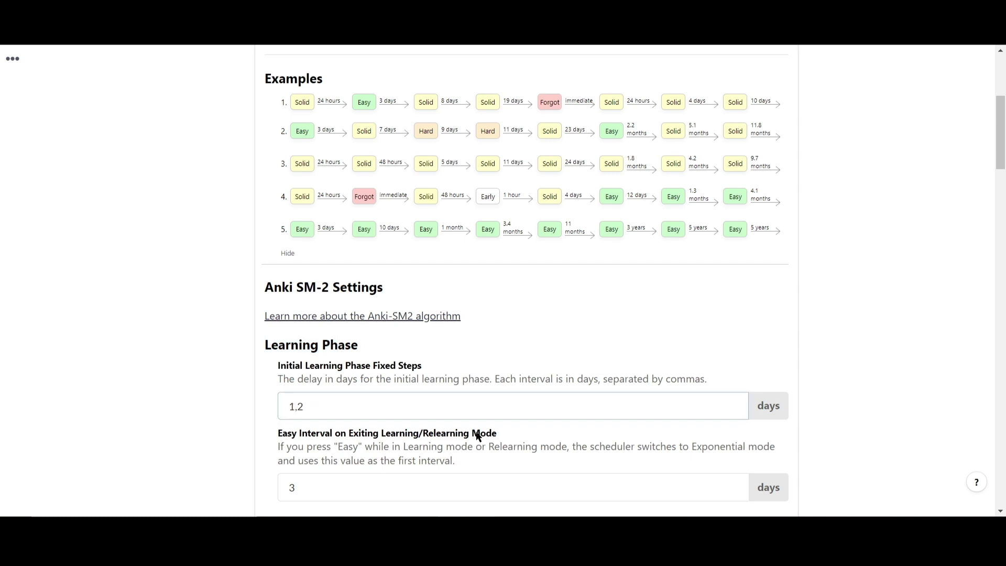
{"action": "key", "text": "BackSpace"}
{"action": "type", "text": "3"}
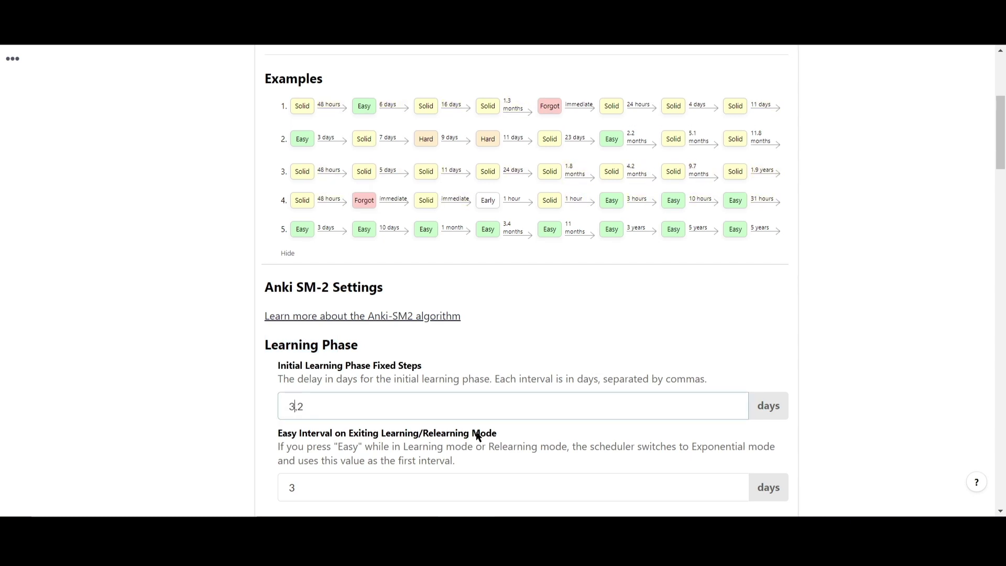
{"action": "left_click_drag", "start_coordinate": [317, 97], "coordinate": [454, 94]}
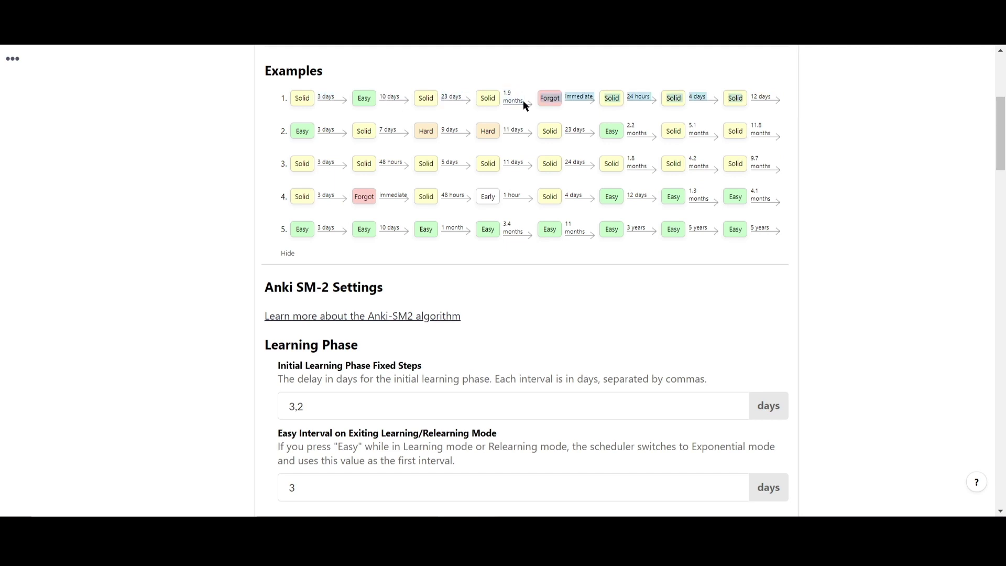
{"action": "left_click", "coordinate": [290, 407]}
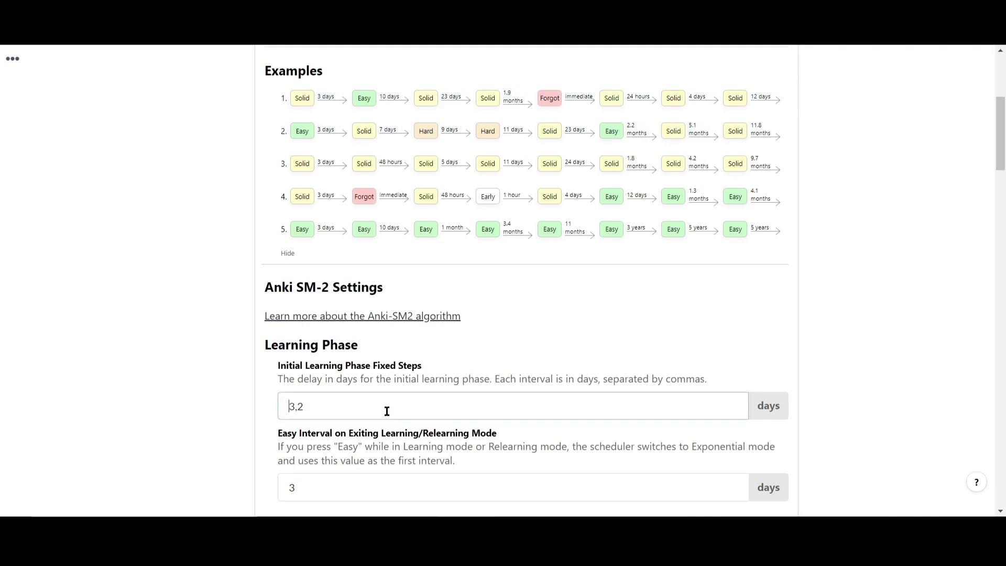
{"action": "key", "text": "Delete"}
{"action": "type", "text": "1"}
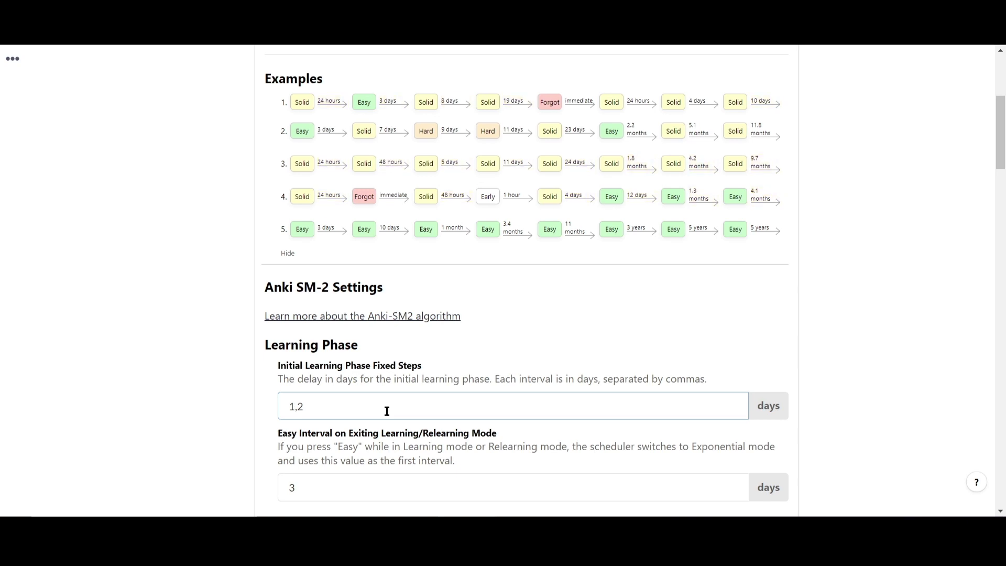
{"action": "key", "text": "BackSpace"}
{"action": "type", "text": "3"}
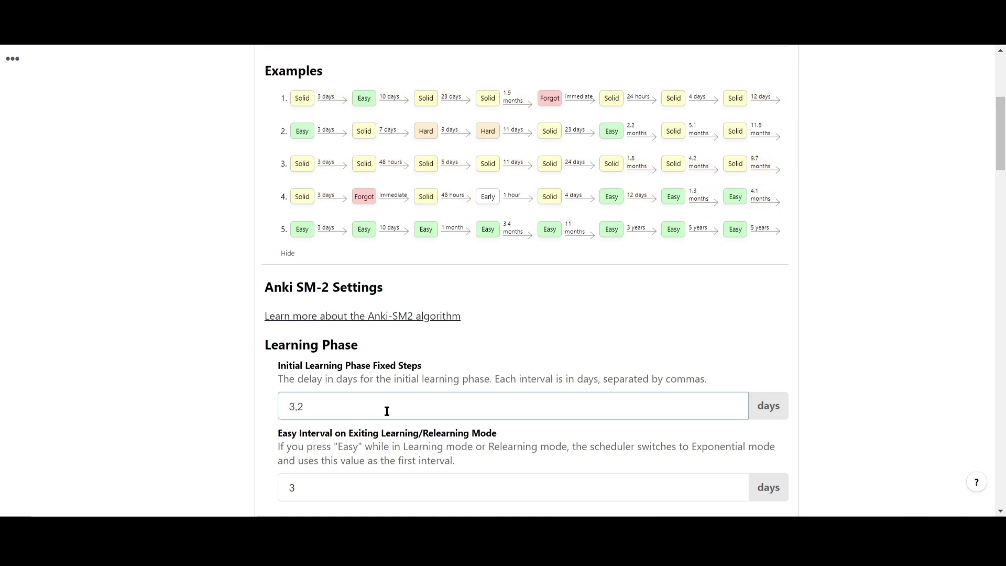
{"action": "key", "text": "BackSpace"}
{"action": "type", "text": "1"}
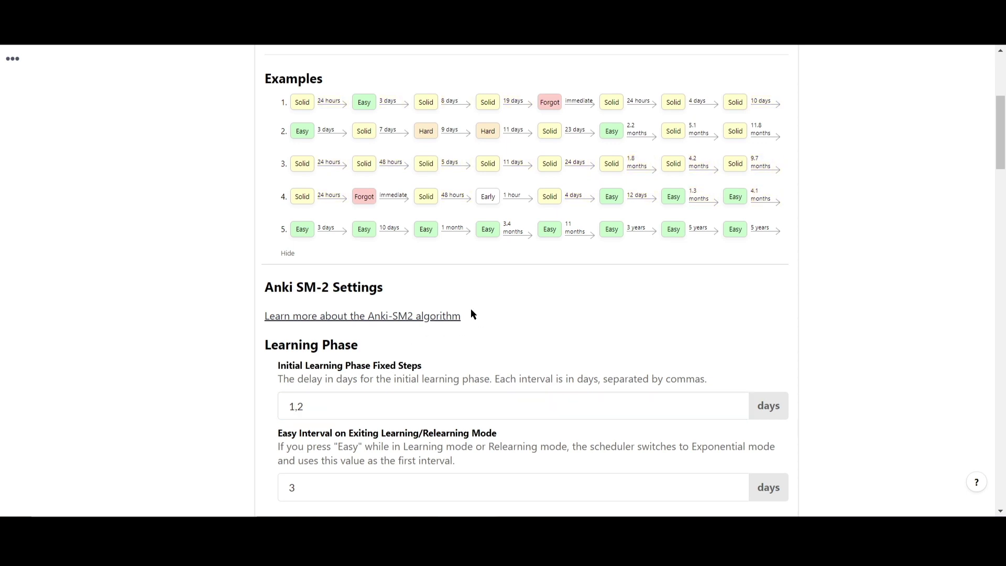
Step: Open the 'Learn more about the Anki-SM2 algorithm' tutorial page and scroll through it
{"action": "left_click", "coordinate": [331, 321]}
{"action": "scroll", "coordinate": [293, 275], "scroll_direction": "down", "scroll_amount": 4}
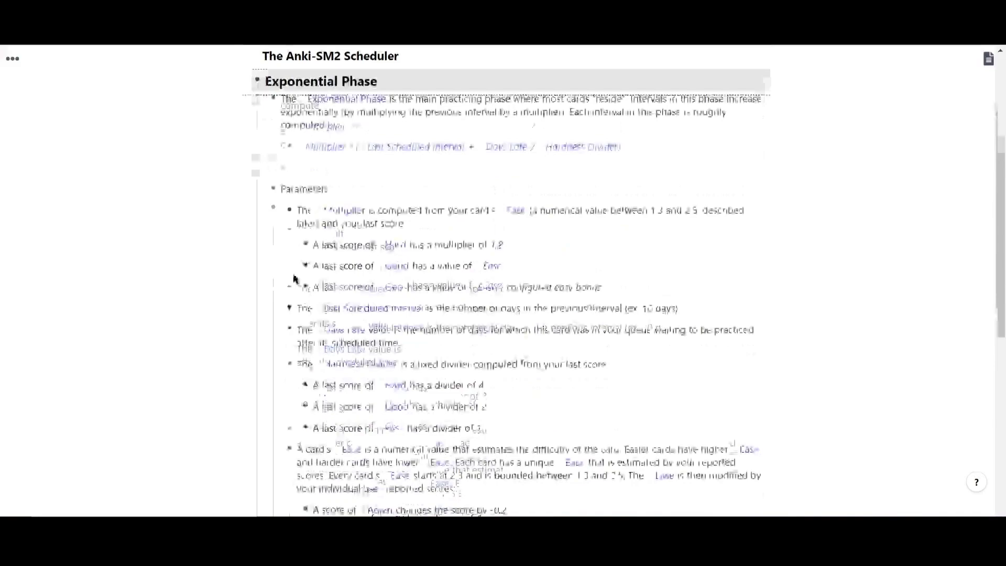
{"action": "scroll", "coordinate": [292, 274], "scroll_direction": "down", "scroll_amount": 6}
{"action": "scroll", "coordinate": [331, 299], "scroll_direction": "up", "scroll_amount": 1}
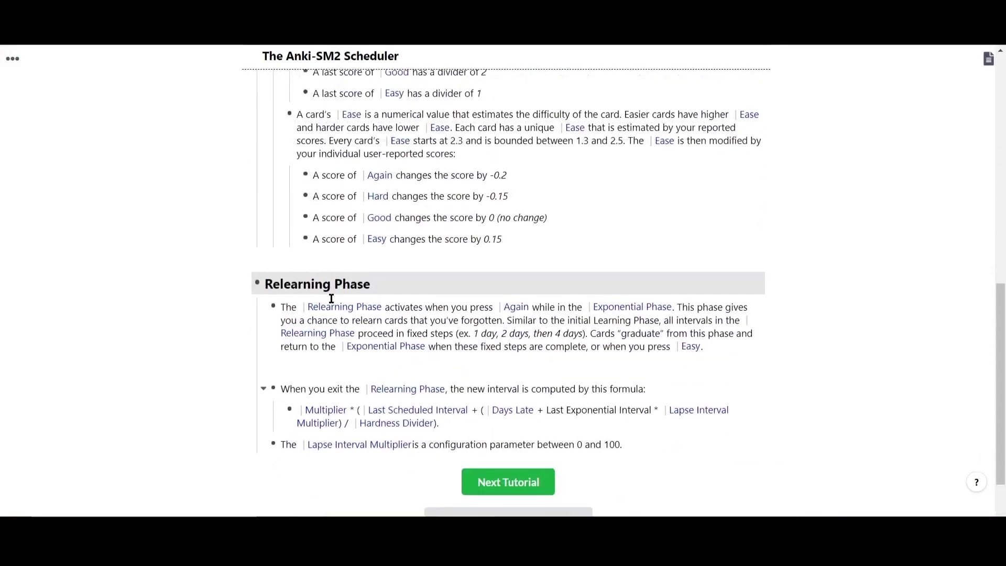
{"action": "scroll", "coordinate": [332, 298], "scroll_direction": "up", "scroll_amount": 8}
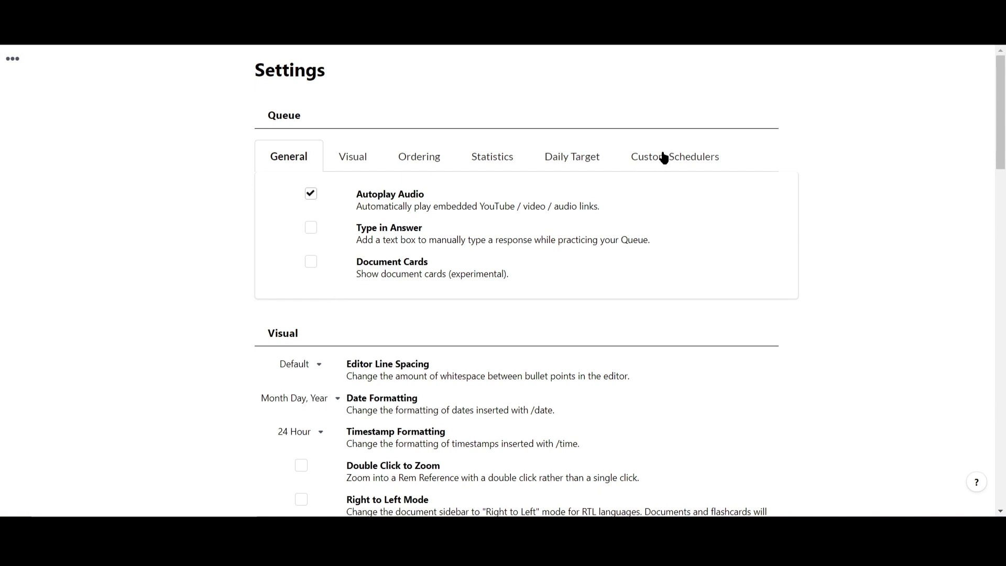
Step: Create a new custom scheduler named 'Upcoming Test!'
{"action": "left_click", "coordinate": [664, 158]}
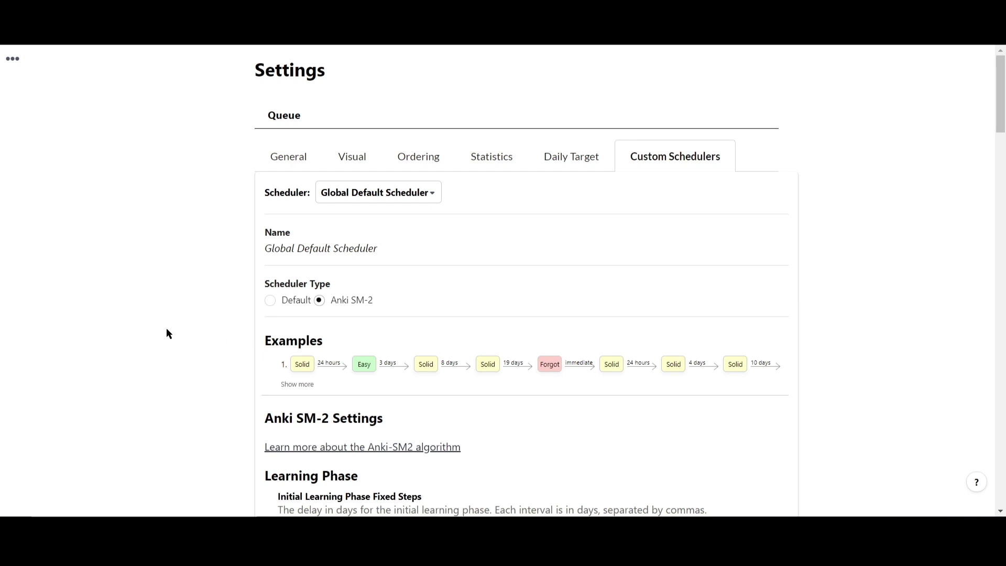
{"action": "scroll", "coordinate": [165, 323], "scroll_direction": "down", "scroll_amount": 5}
{"action": "scroll", "coordinate": [164, 319], "scroll_direction": "up", "scroll_amount": 5}
{"action": "left_click", "coordinate": [434, 195]}
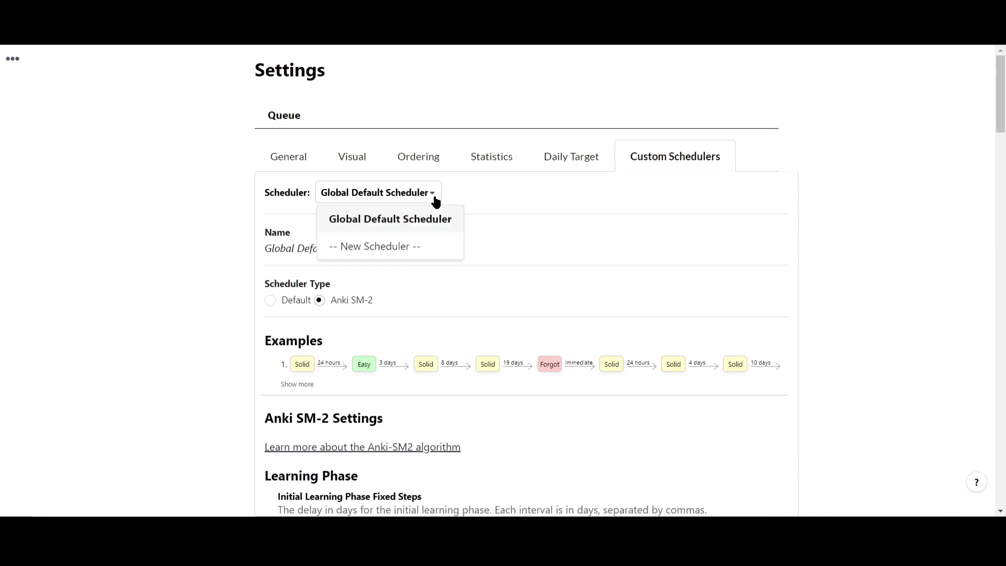
{"action": "left_click", "coordinate": [402, 257]}
{"action": "left_click", "coordinate": [383, 255]}
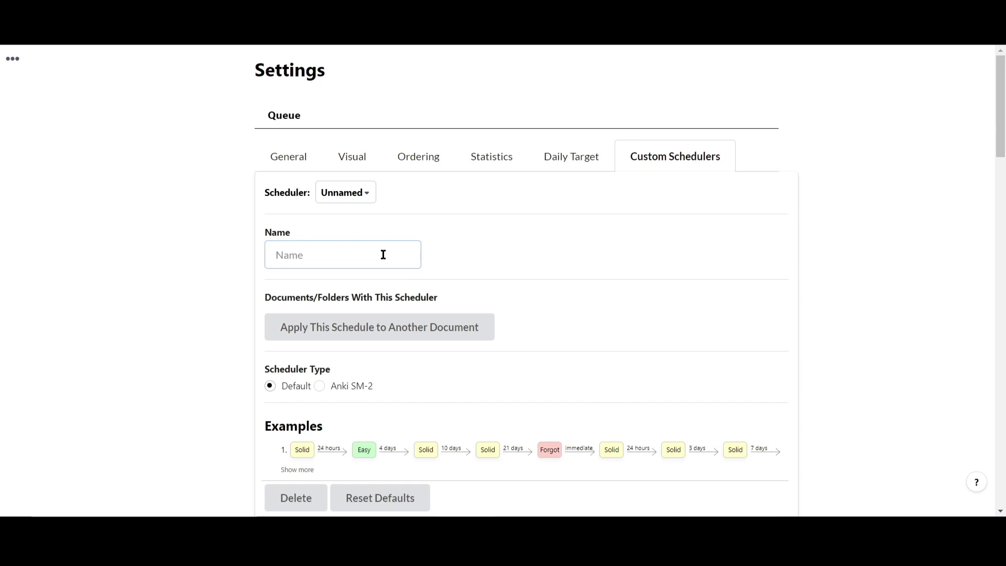
{"action": "type", "text": "Upcoming Test!"}
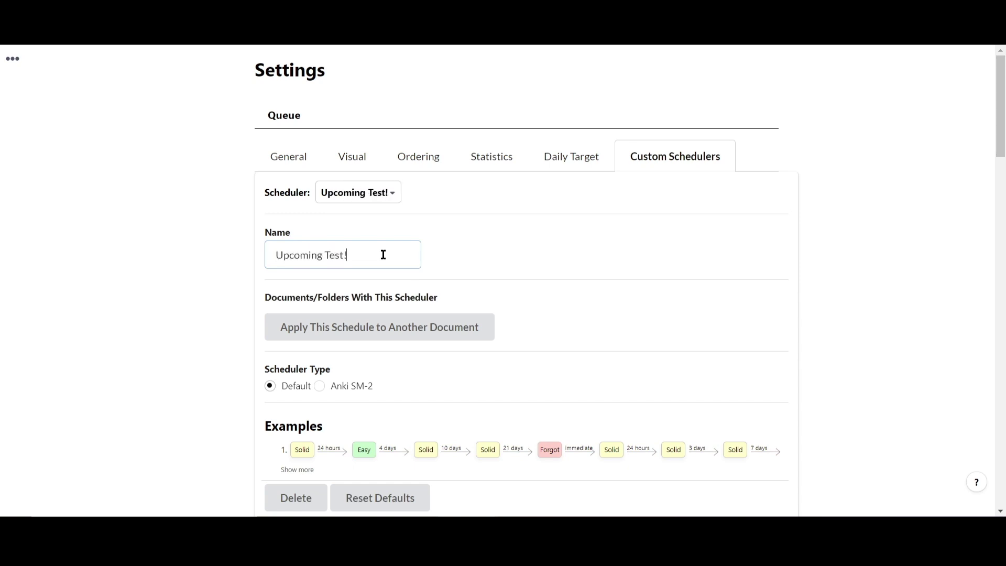
Step: Apply the Upcoming Test! scheduler to the Parent A document and close settings
{"action": "left_click", "coordinate": [364, 336]}
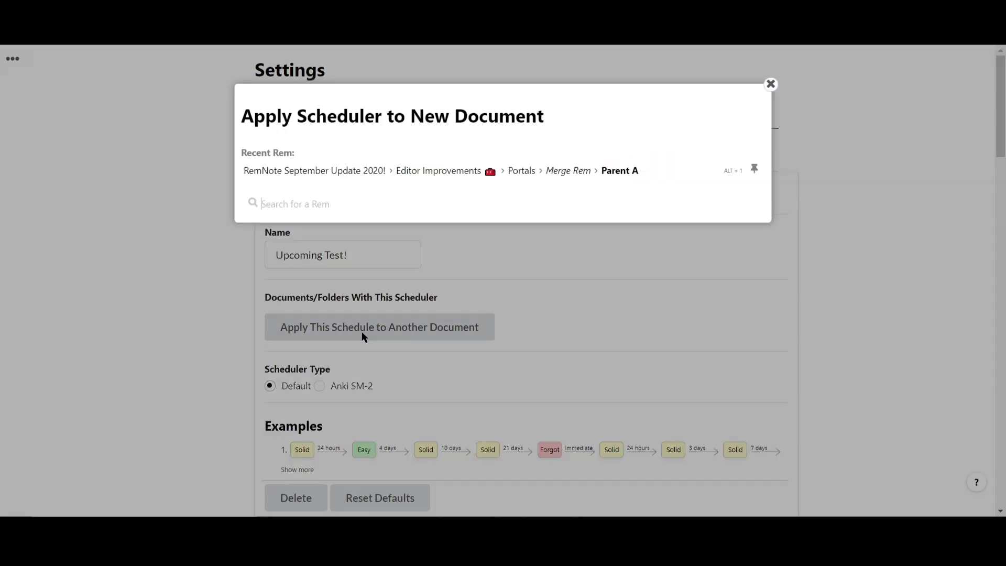
{"action": "left_click", "coordinate": [361, 172]}
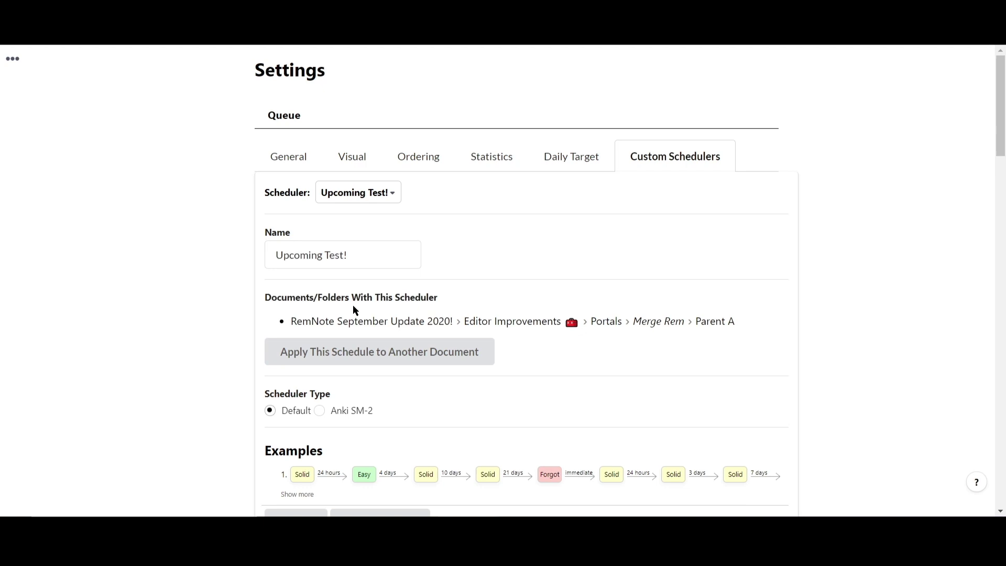
{"action": "left_click_drag", "start_coordinate": [292, 322], "coordinate": [743, 323]}
{"action": "left_click", "coordinate": [753, 328]}
{"action": "key", "text": "Escape"}
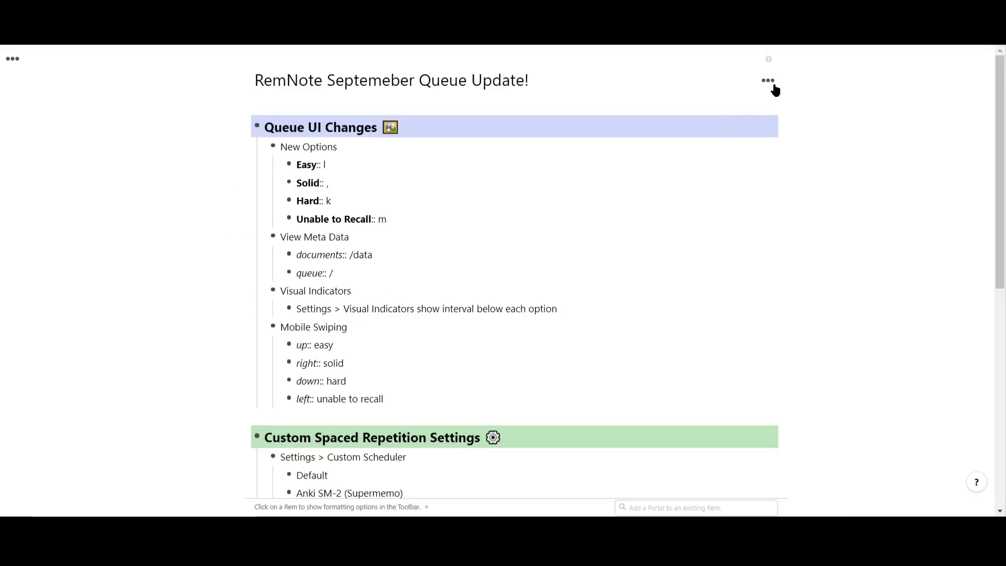
Step: Assign the Upcoming Test! scheduler to the Queue Update document through its Customize option
{"action": "left_click_drag", "start_coordinate": [272, 80], "coordinate": [502, 81]}
{"action": "left_click", "coordinate": [598, 127]}
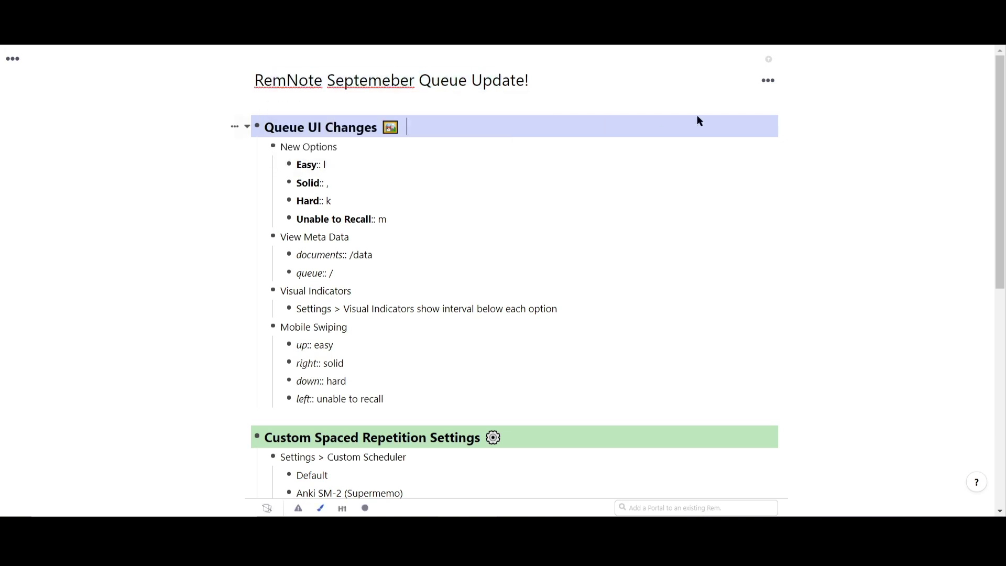
{"action": "left_click", "coordinate": [768, 81]}
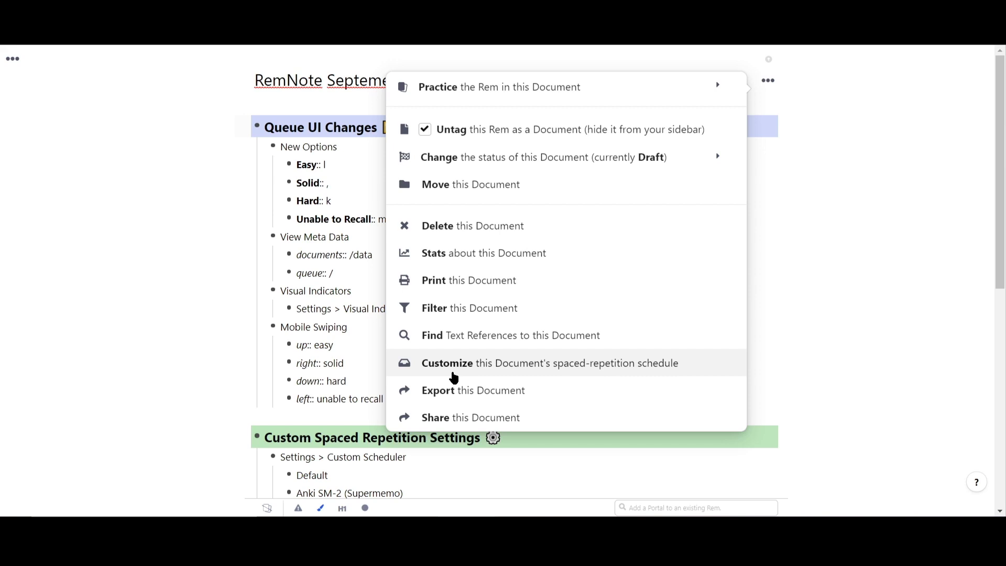
{"action": "left_click", "coordinate": [622, 373]}
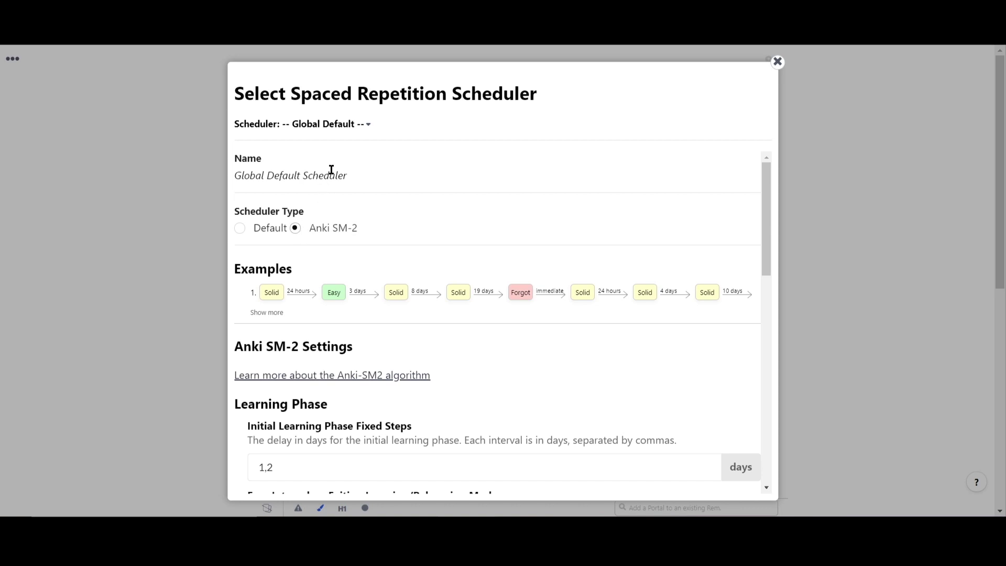
{"action": "left_click", "coordinate": [366, 131]}
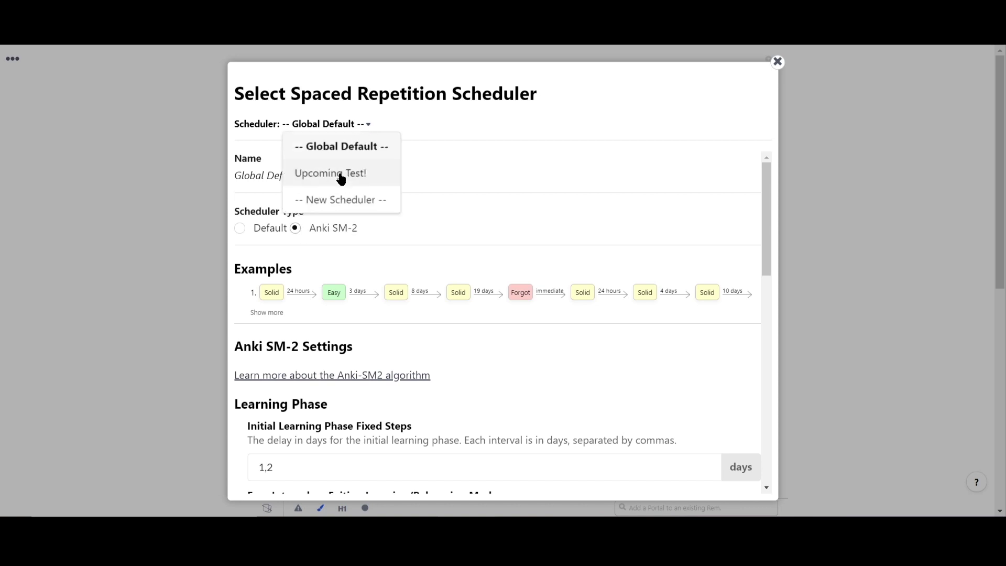
{"action": "left_click", "coordinate": [338, 173]}
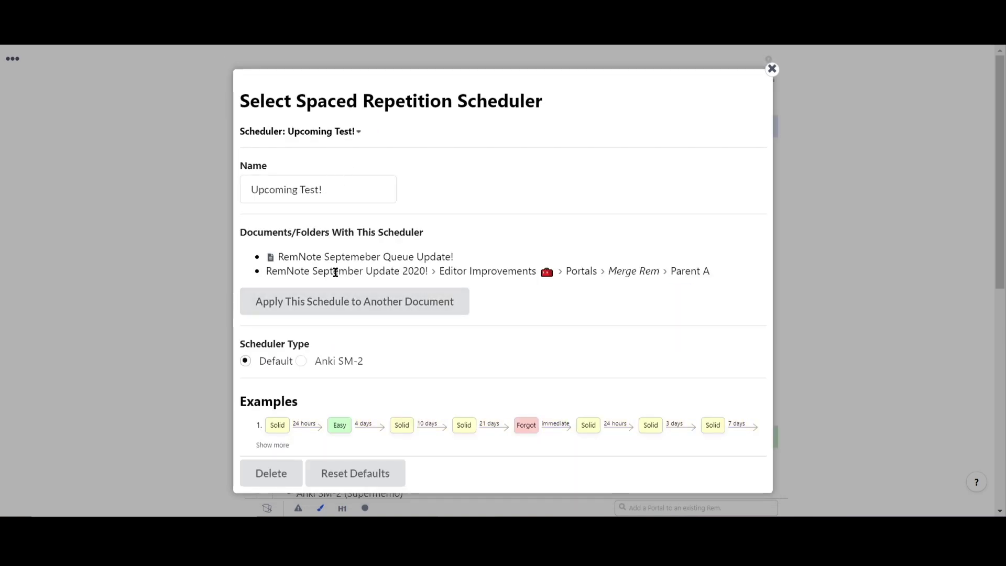
Step: Reset the Upcoming Test! scheduler to its default settings
{"action": "left_click_drag", "start_coordinate": [278, 261], "coordinate": [689, 267]}
{"action": "left_click", "coordinate": [571, 280]}
{"action": "left_click", "coordinate": [353, 475]}
{"action": "left_click", "coordinate": [566, 87]}
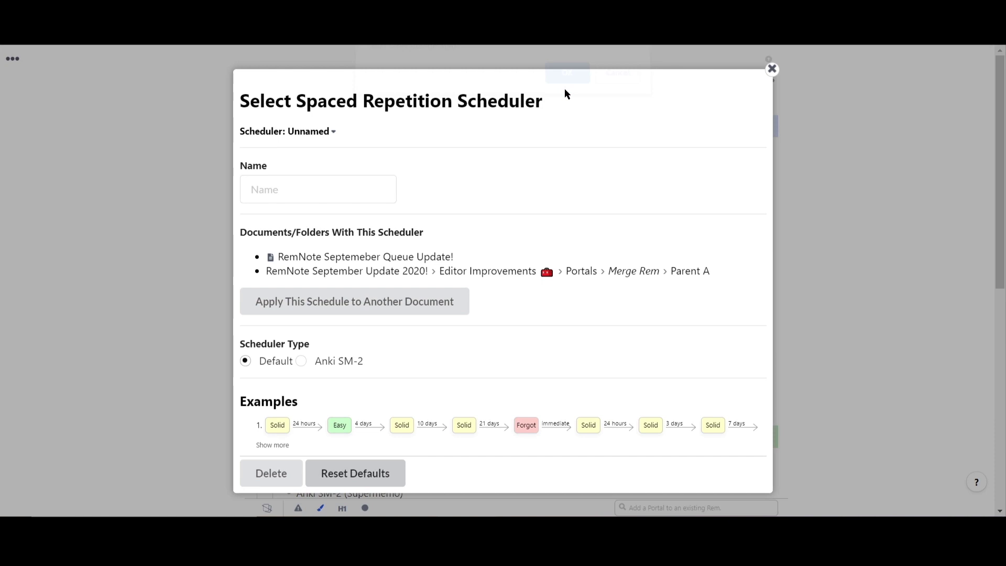
Step: Close the scheduler dialog and scroll down through the Queue Update notes
{"action": "left_click", "coordinate": [770, 70]}
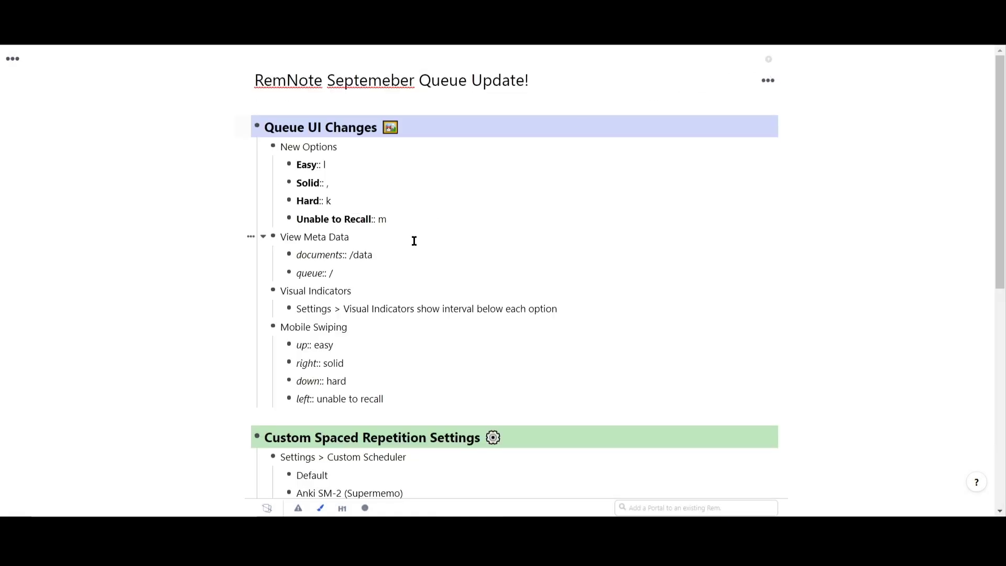
{"action": "scroll", "coordinate": [414, 262], "scroll_direction": "down", "scroll_amount": 6}
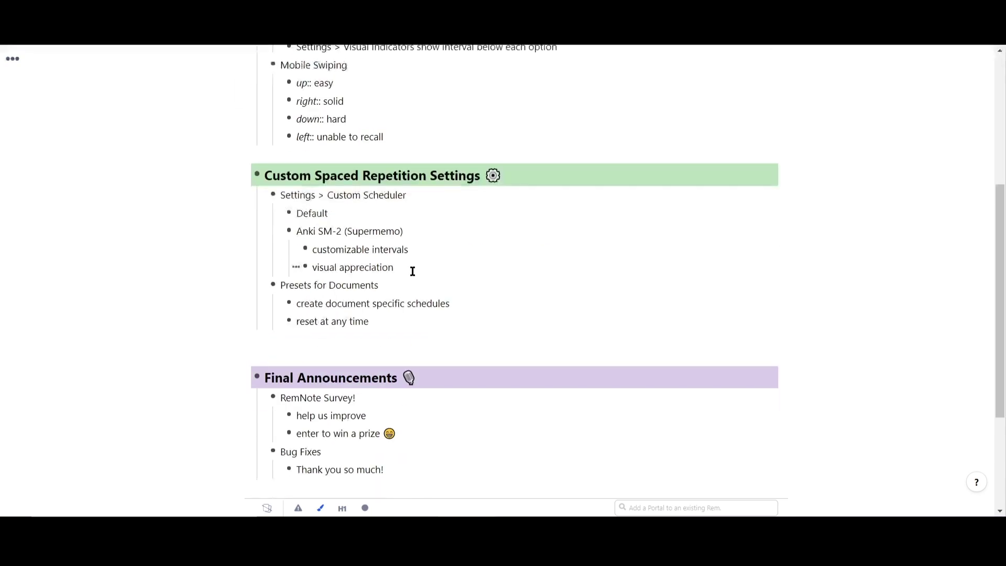